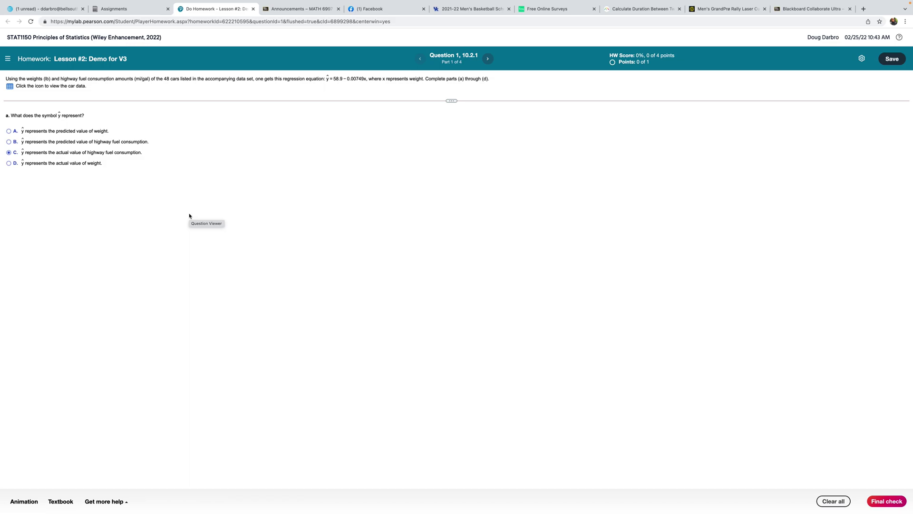
Review the car data table, then answer part a: ŷ is predicted highway fuel consumption.
left_click(9, 87)
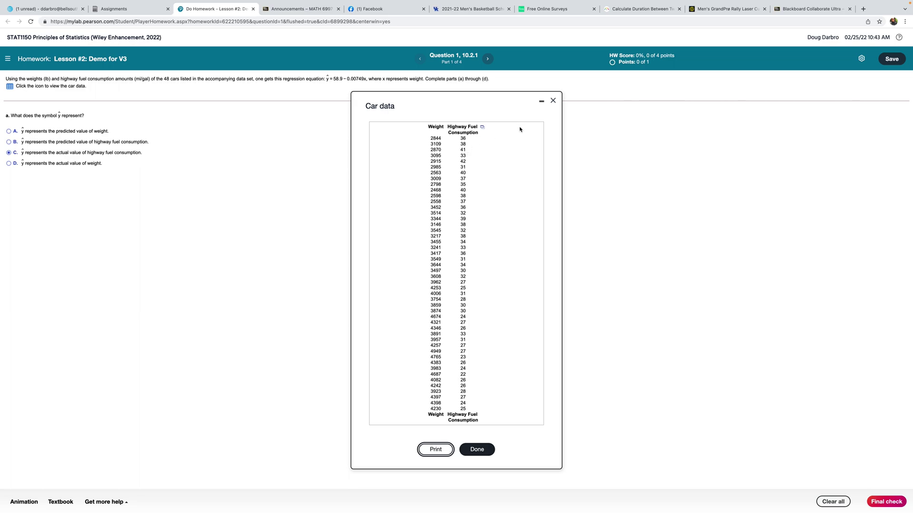
left_click(477, 450)
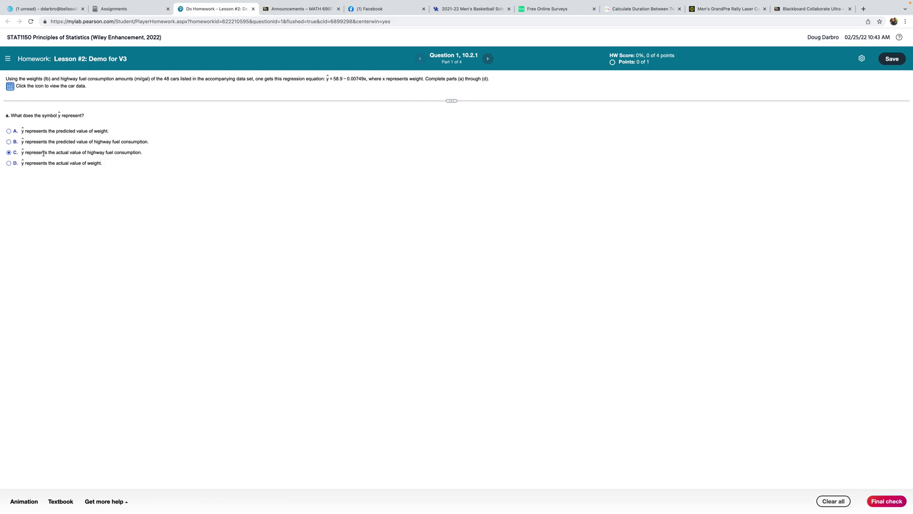
left_click(8, 142)
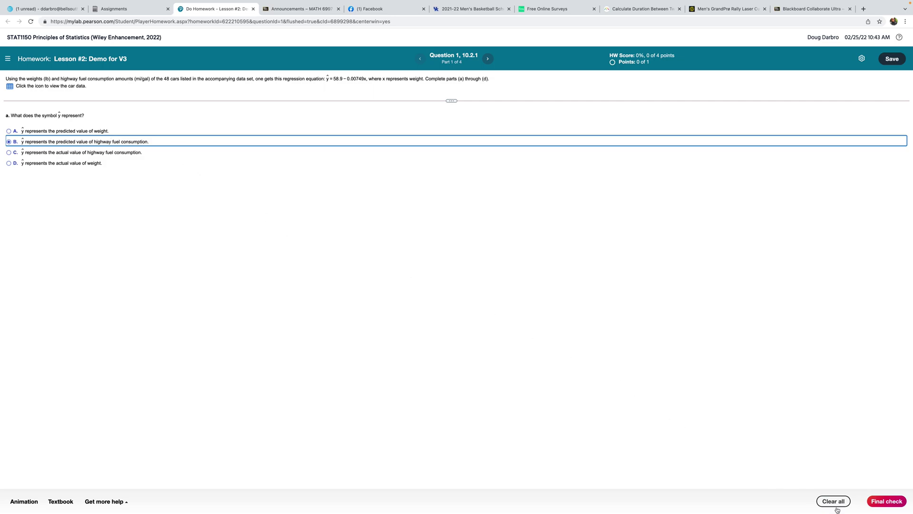
left_click(885, 502)
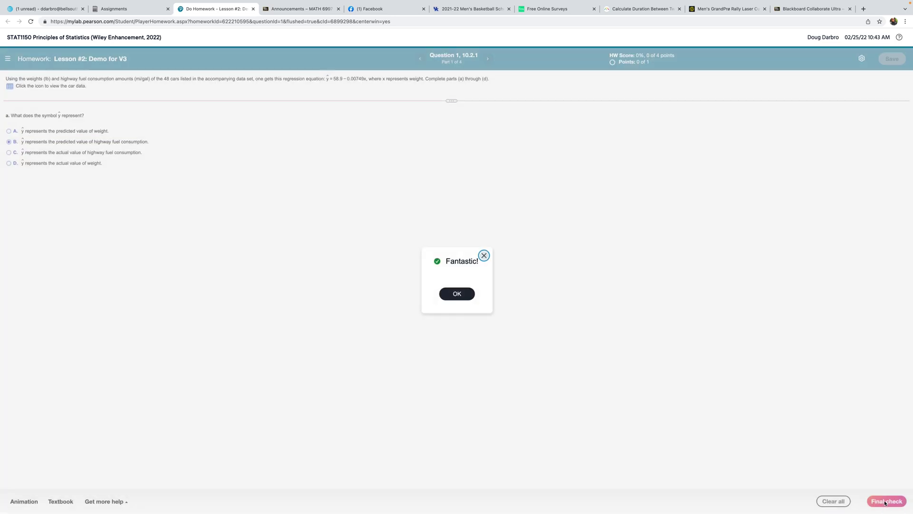
Answer part b with slope −0.00749 and y-intercept 58.9, and check it.
left_click(451, 298)
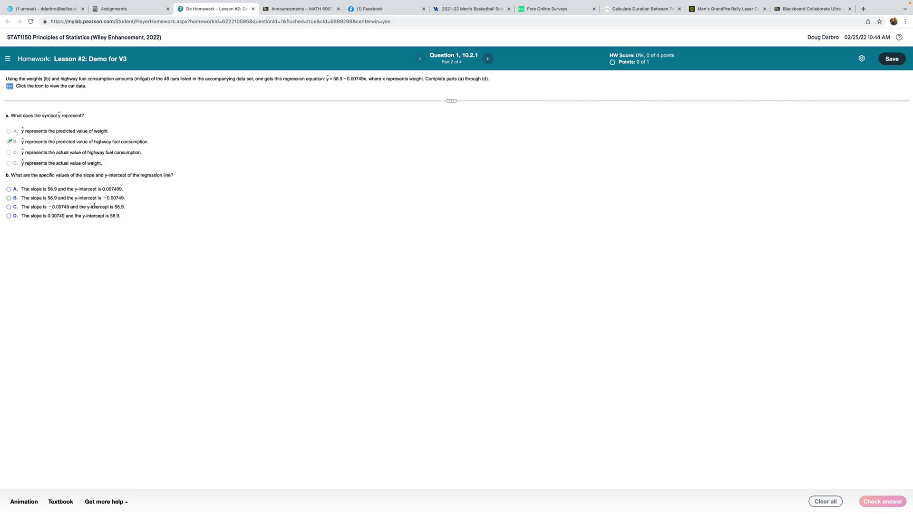
left_click(9, 207)
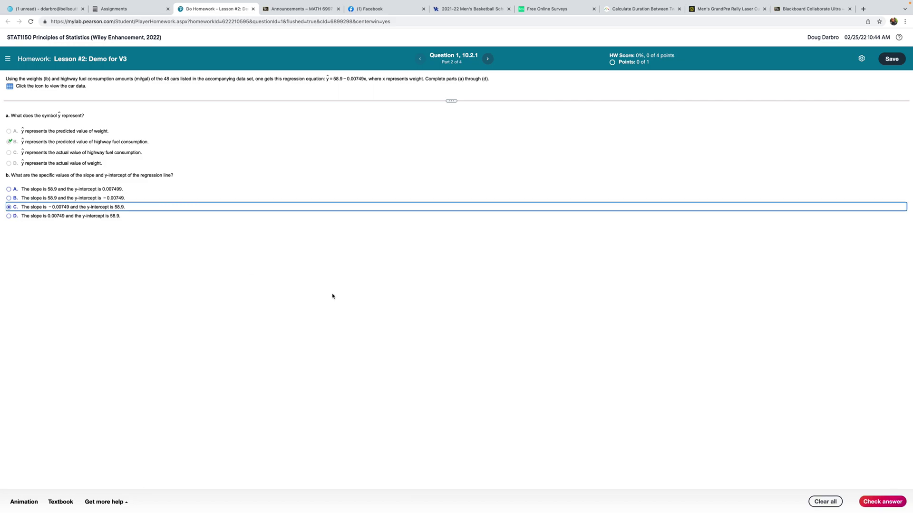
left_click(880, 501)
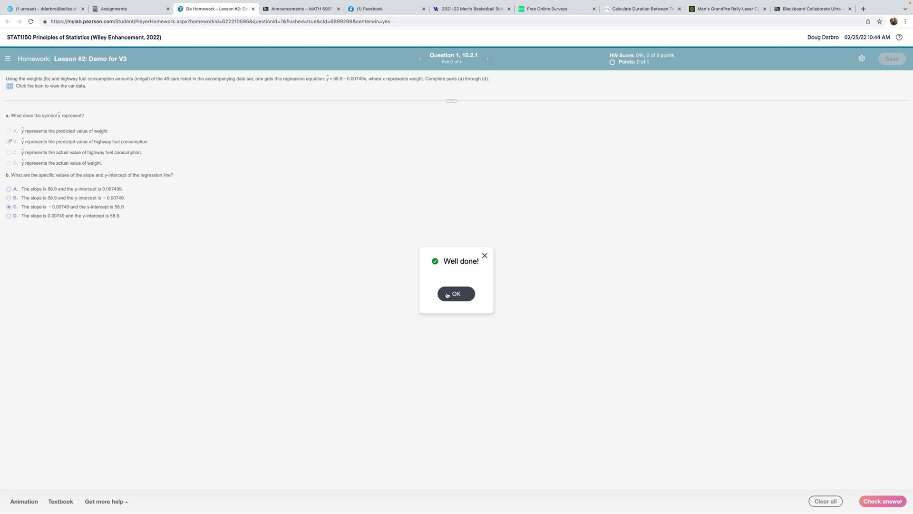
Answer part c that weight, represented by x, is the predictor variable, and check it.
left_click(447, 296)
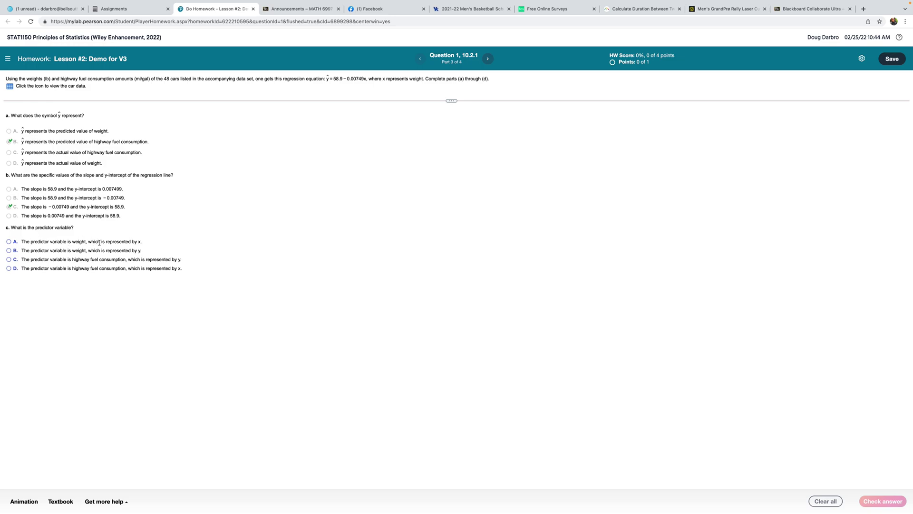
left_click(8, 242)
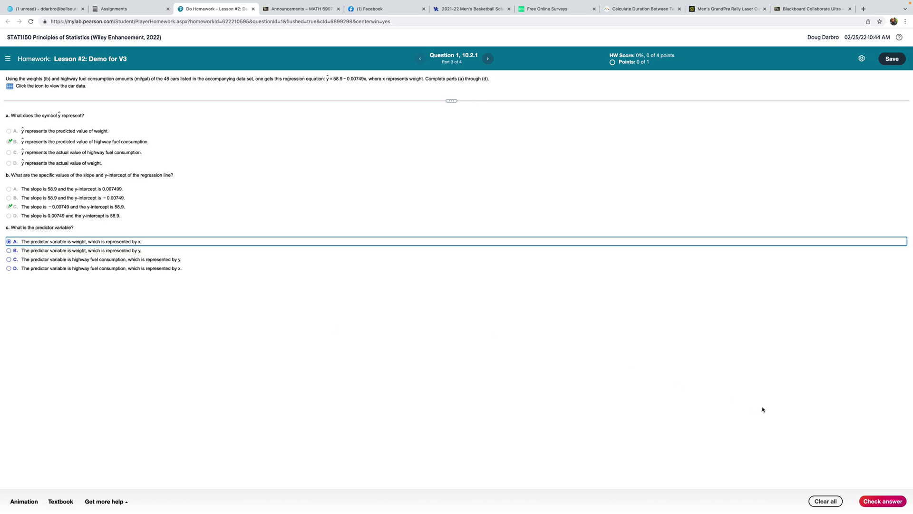
left_click(877, 501)
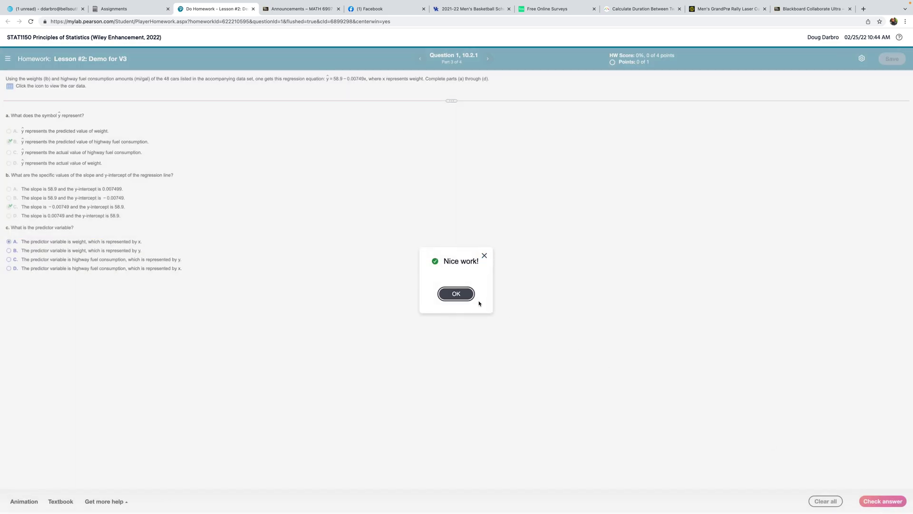
left_click(457, 294)
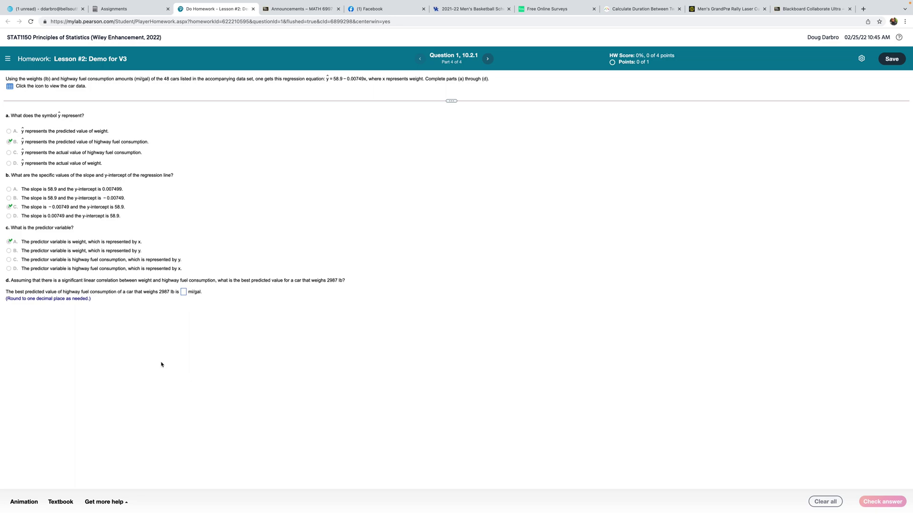
Enter 36.5 mi/gal as the predicted fuel consumption for the 2987 lb car and check it.
left_click(183, 291)
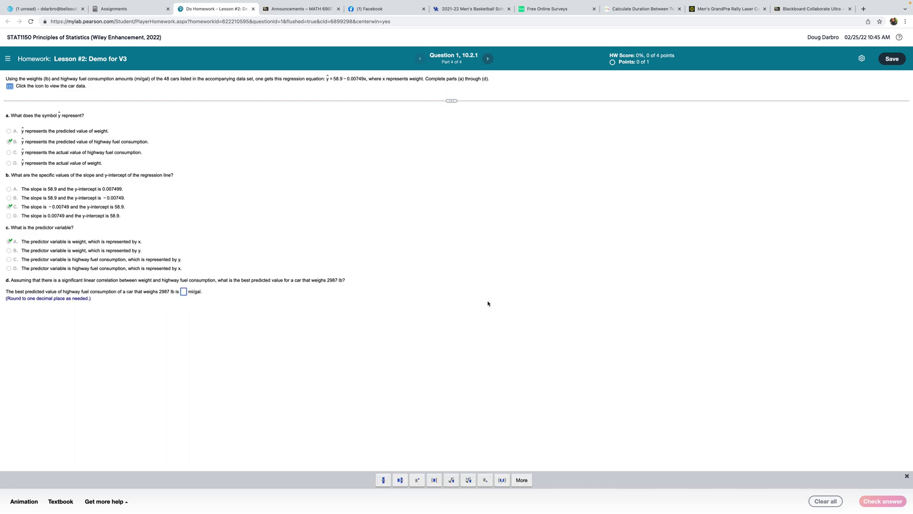
type("36.")
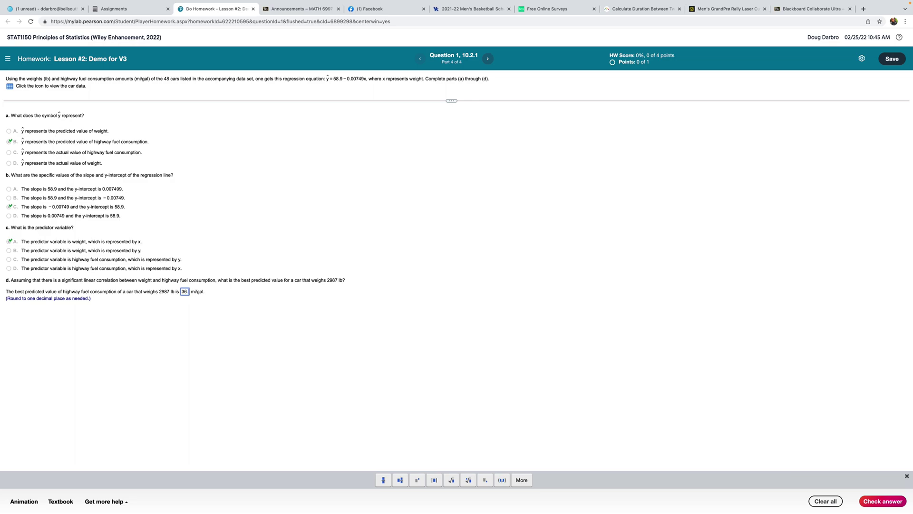
type("5")
left_click(880, 502)
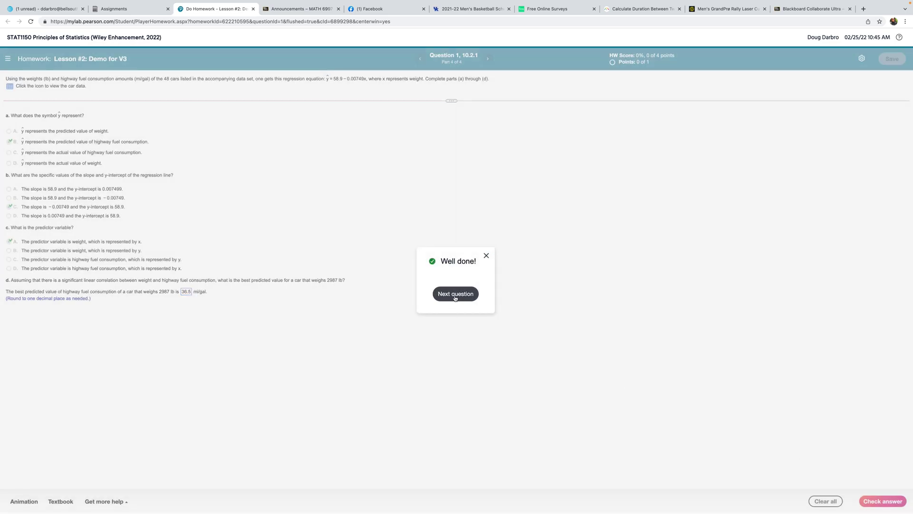
On Question 2, answer that the first equation is for sample data and the second for a population.
left_click(455, 294)
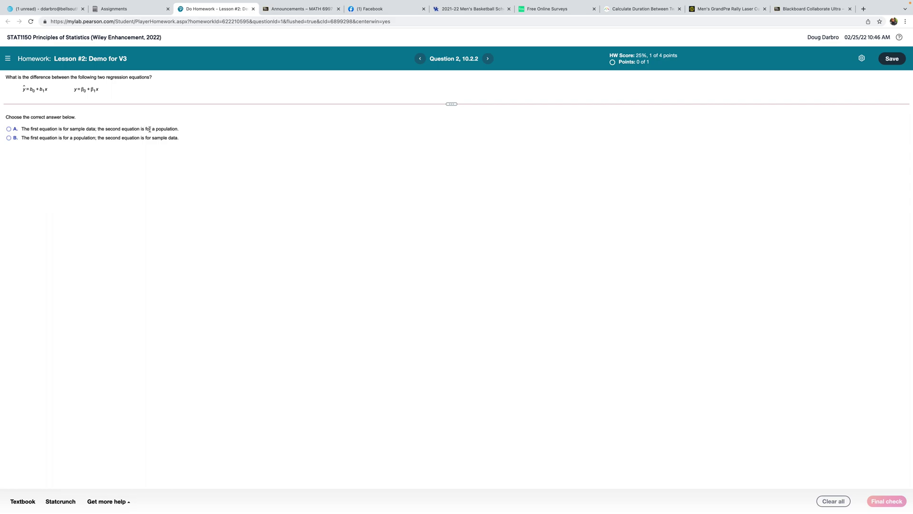
left_click(8, 129)
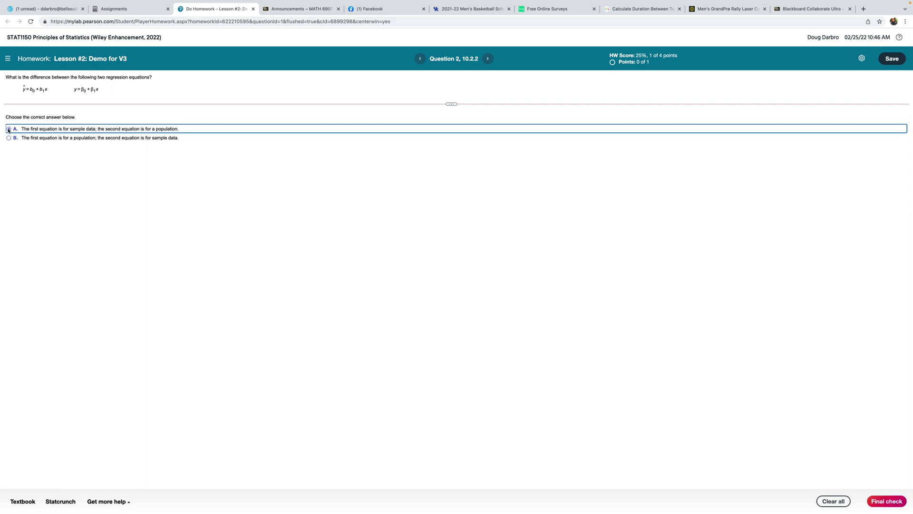
left_click(886, 501)
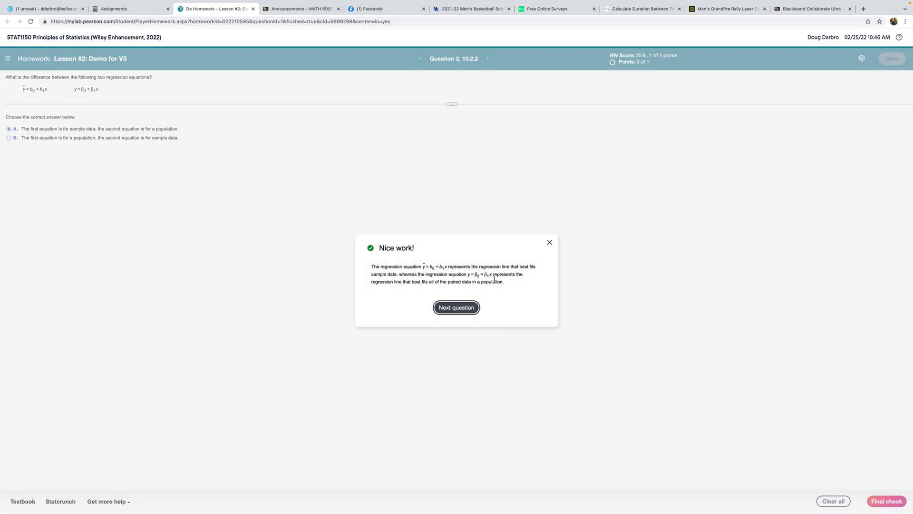
left_click(458, 312)
Load Question 3 on the relationship between r and slope b1.
left_click(462, 309)
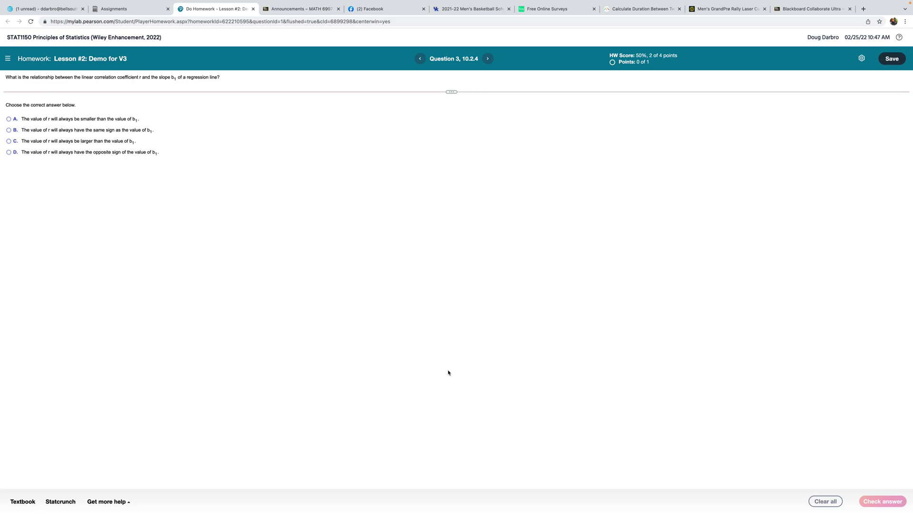
Leave the full-screen homework for the desktop and launch IPEVO Presenter.
key("ctrl+Left")
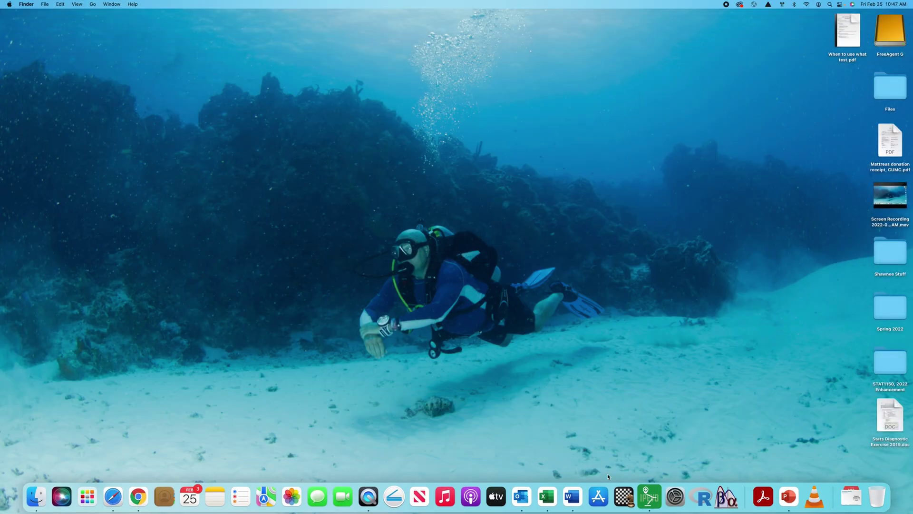
left_click(647, 498)
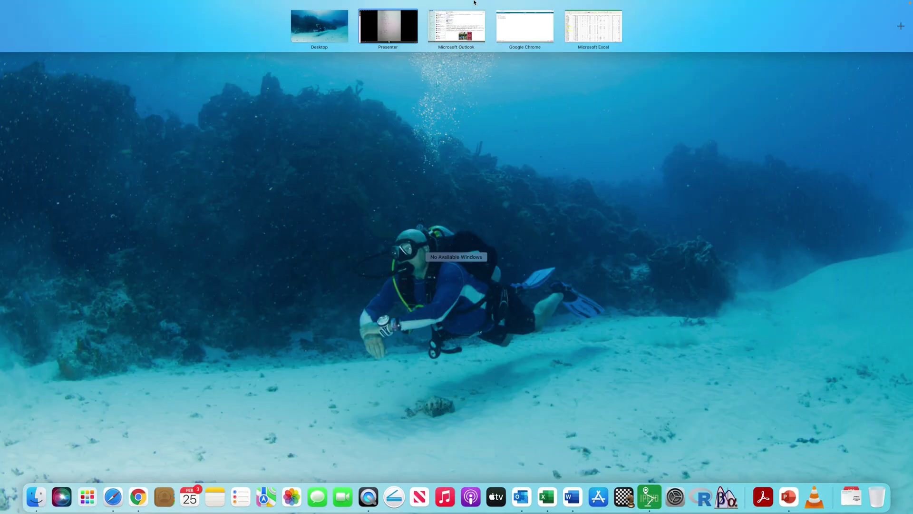
Back in the homework, answer Question 3 that r always has the same sign as b1.
left_click(526, 33)
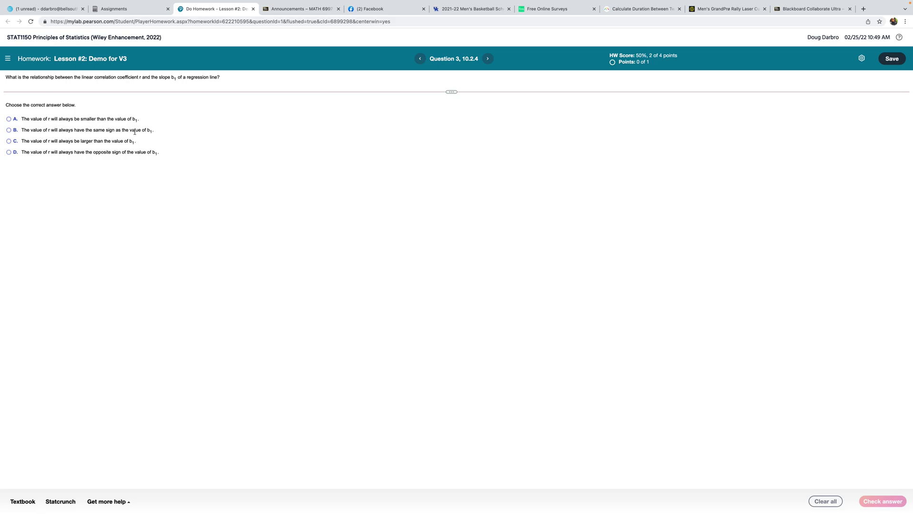
left_click(9, 130)
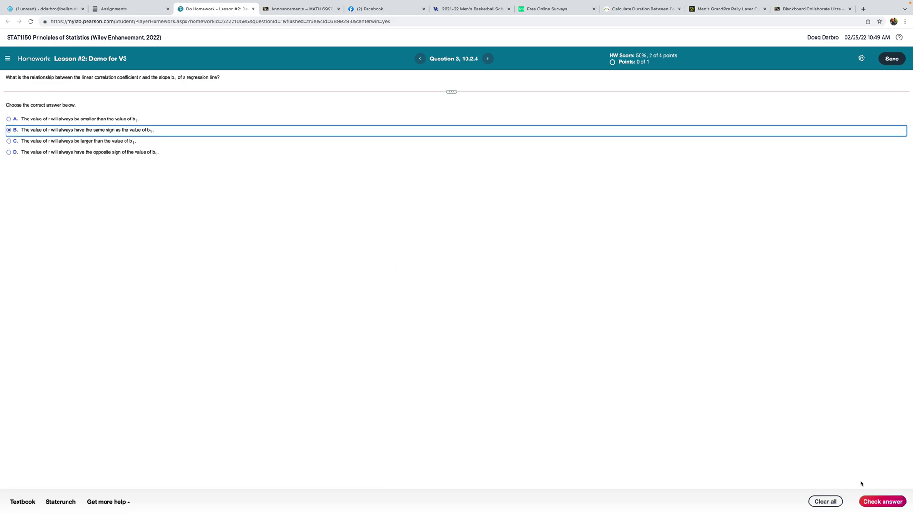
left_click(880, 501)
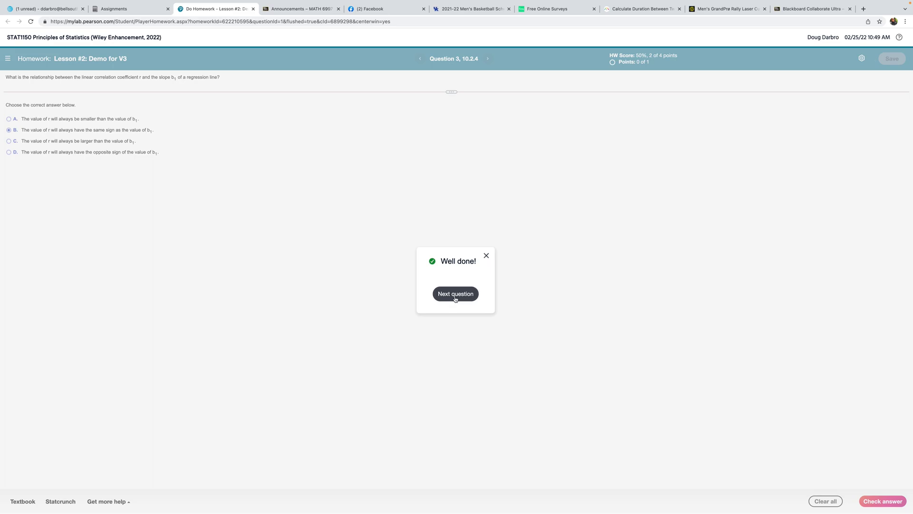
Advance to Question 4 and load its bear chest-size and weight data into StatCrunch.
left_click(455, 294)
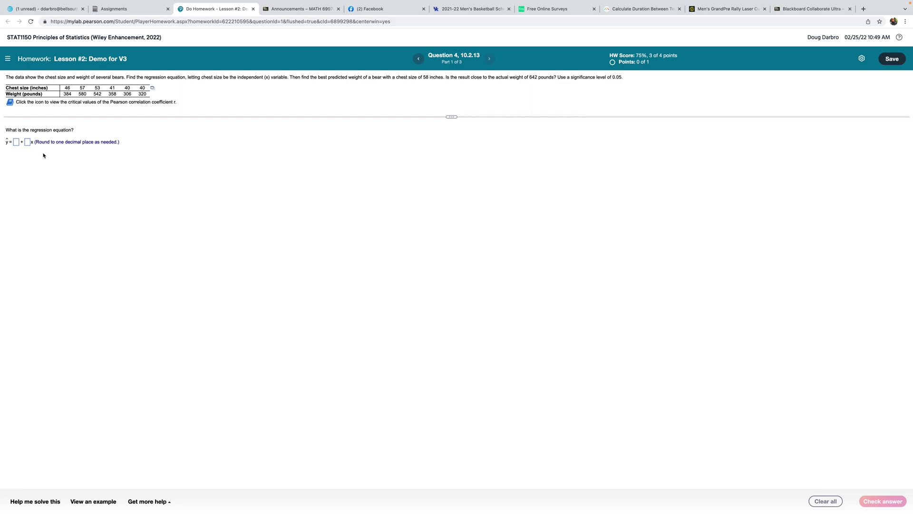
left_click(153, 90)
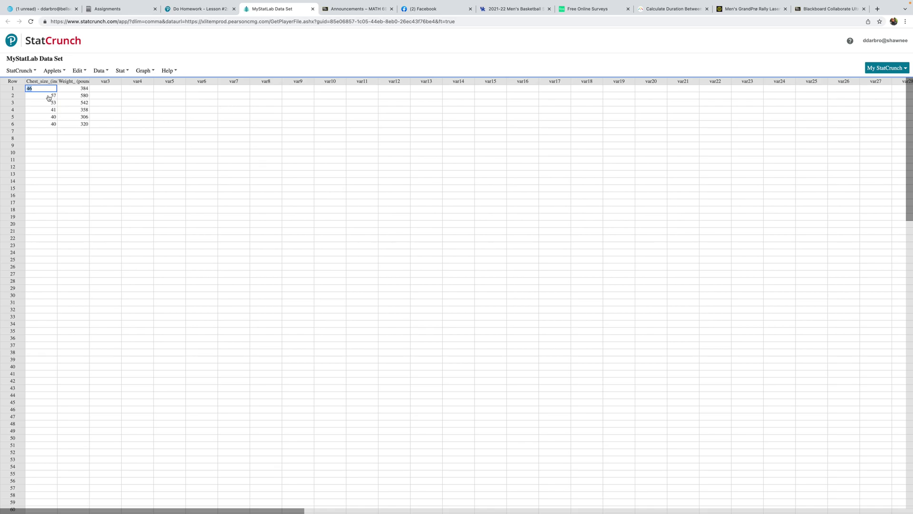
left_click(200, 9)
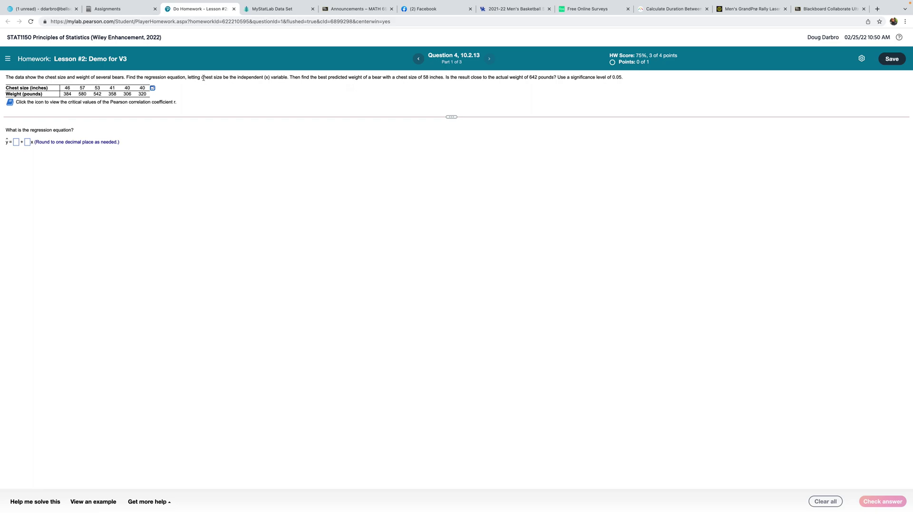
left_click_drag(189, 77, 278, 78)
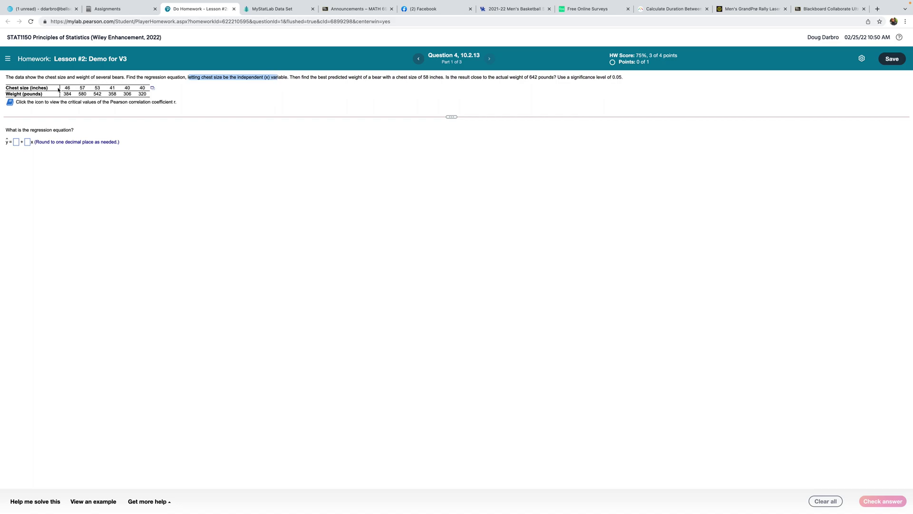
left_click(283, 10)
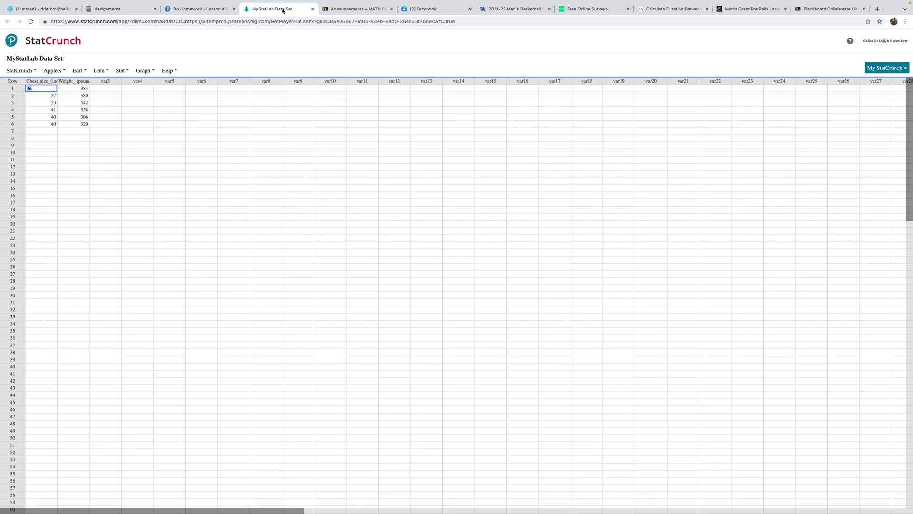
Set up a Simple Linear regression with Chest_size_(inches) as X and Weight_ (pounds) as Y.
left_click(144, 70)
left_click(121, 70)
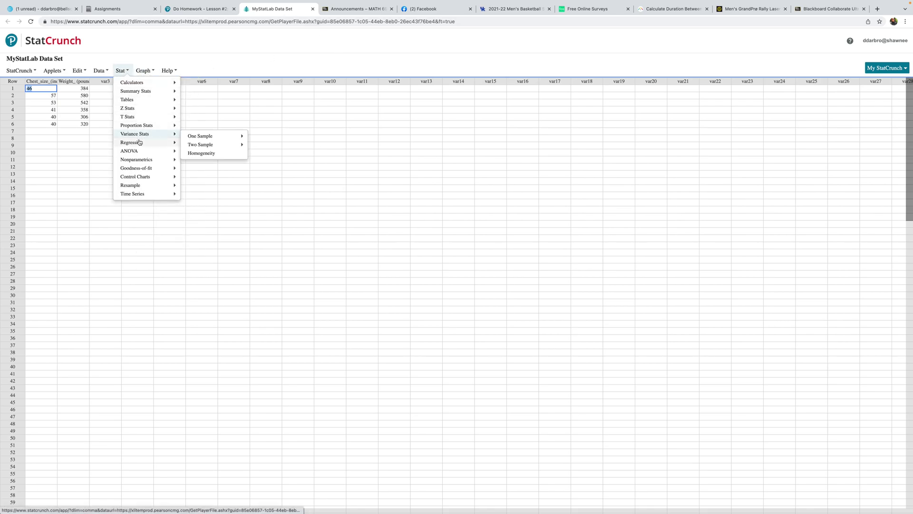
mouse_move(139, 143)
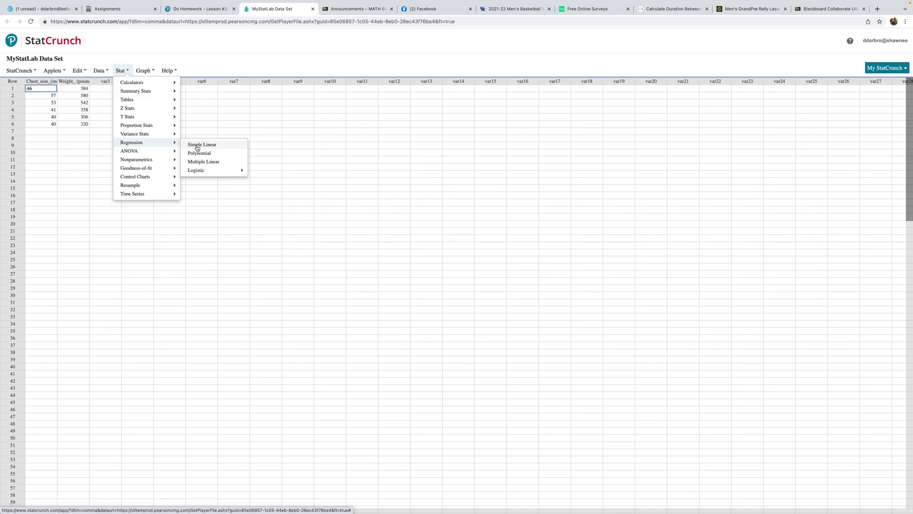
left_click(197, 147)
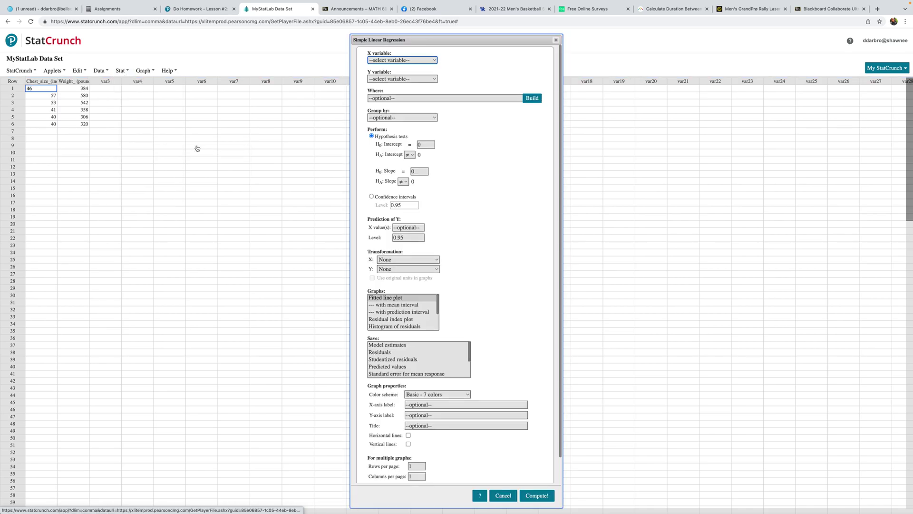
left_click(397, 61)
left_click(400, 67)
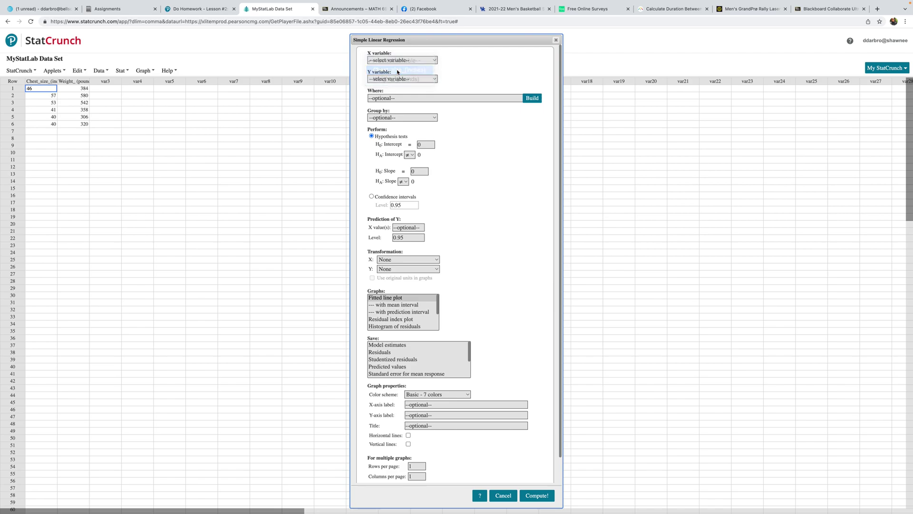
left_click(400, 78)
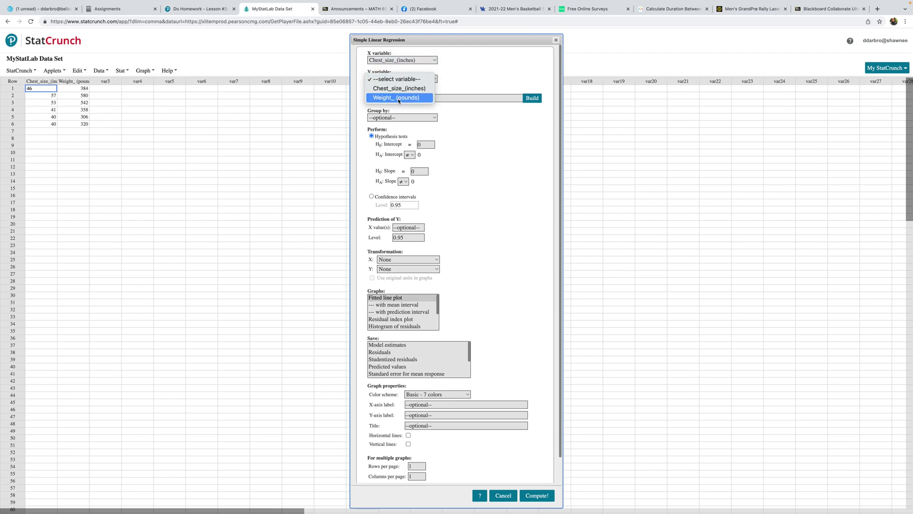
left_click(399, 98)
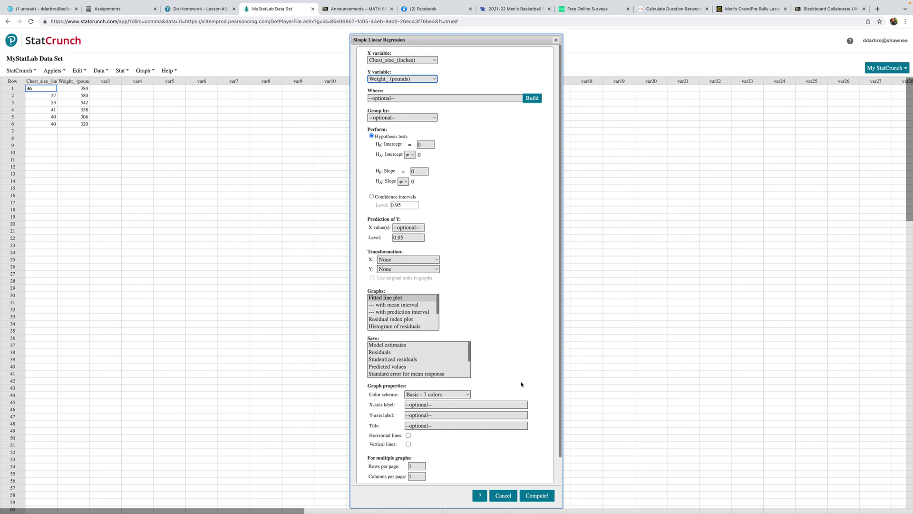
Compute the regression and highlight the equation Weight = −313.92005 + 15.788882 Chest size.
left_click(537, 496)
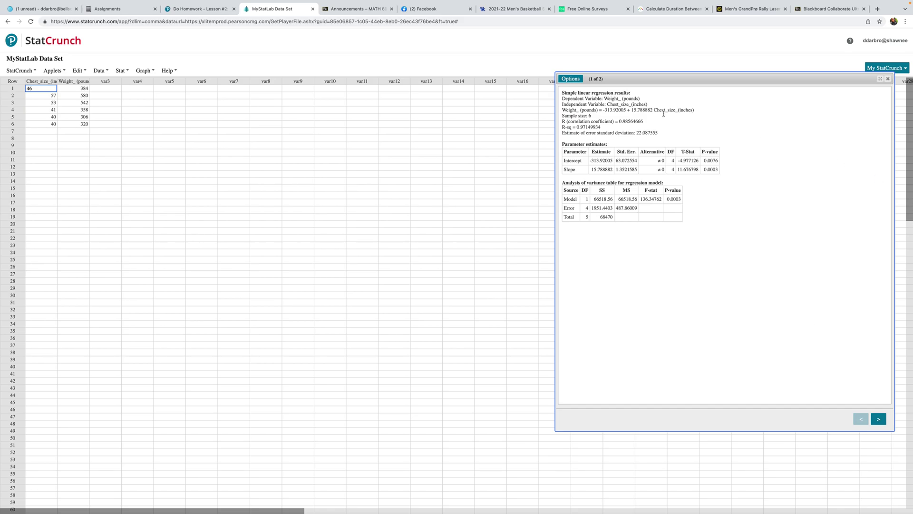
left_click_drag(563, 110, 696, 110)
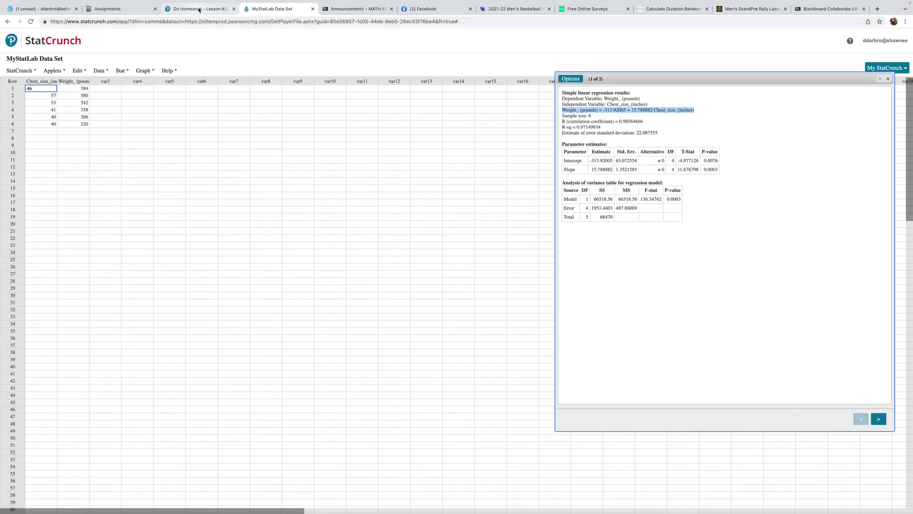
Enter intercept −313.9 and slope 15.8 into ŷ = b0 + b1x, check it, and continue.
left_click(199, 10)
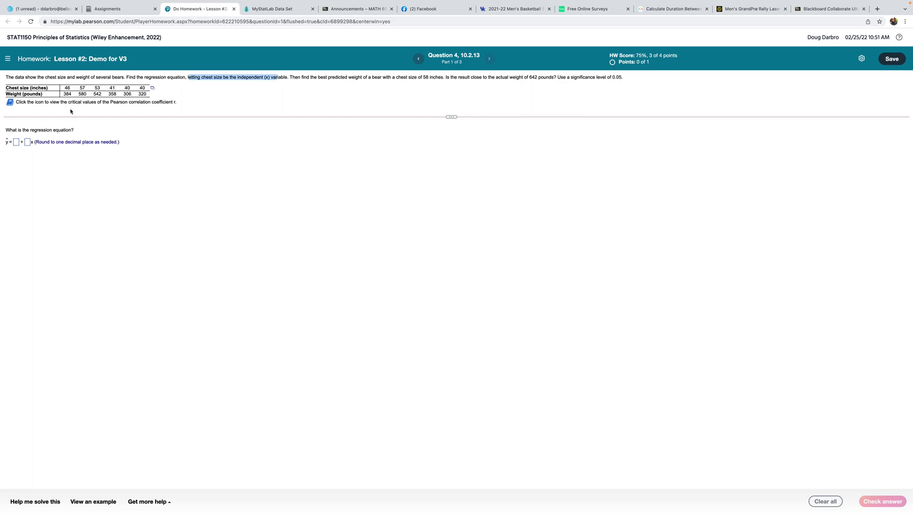
left_click(16, 143)
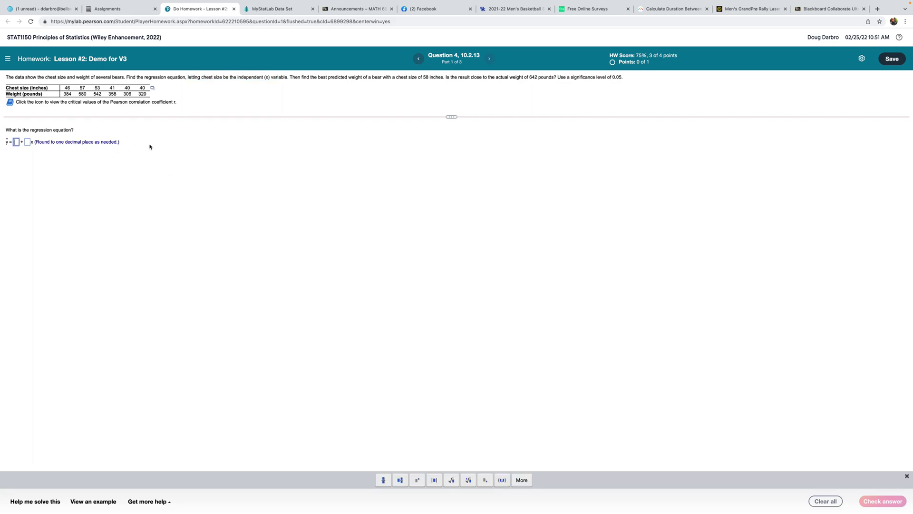
type("-313")
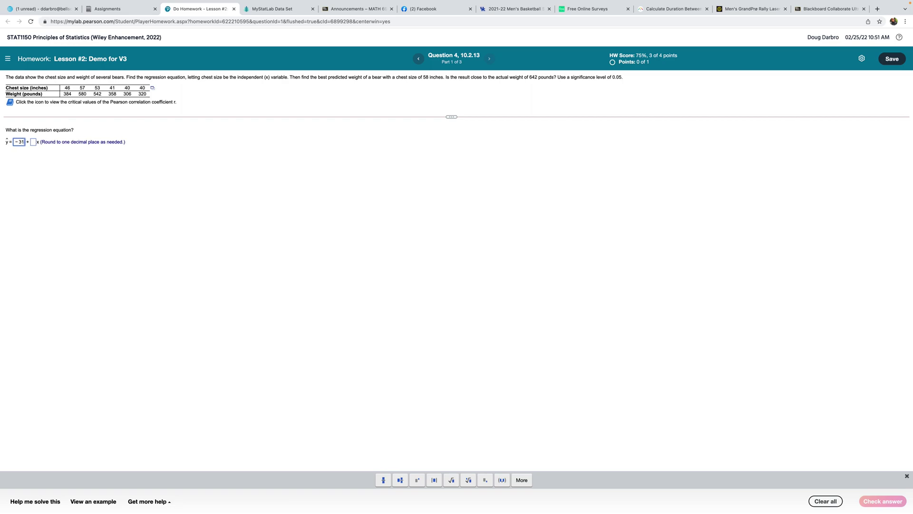
type(".9")
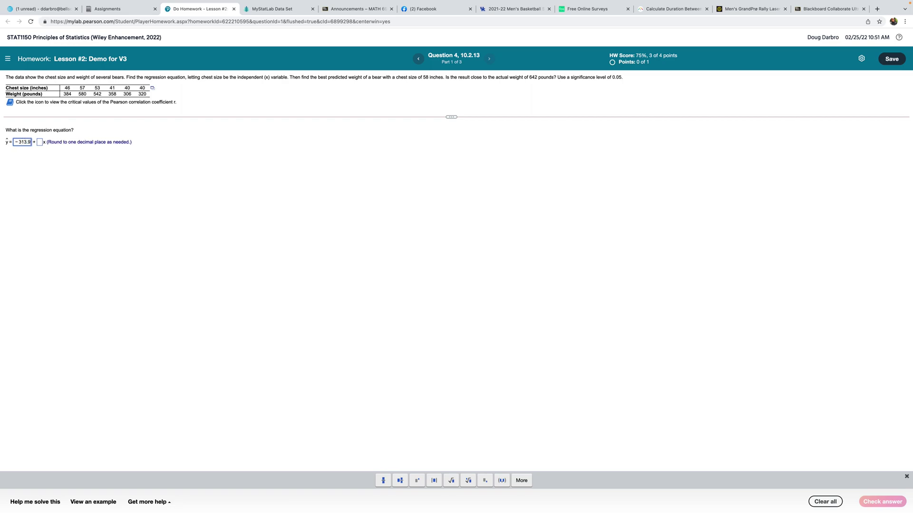
left_click(40, 142)
type("15.8")
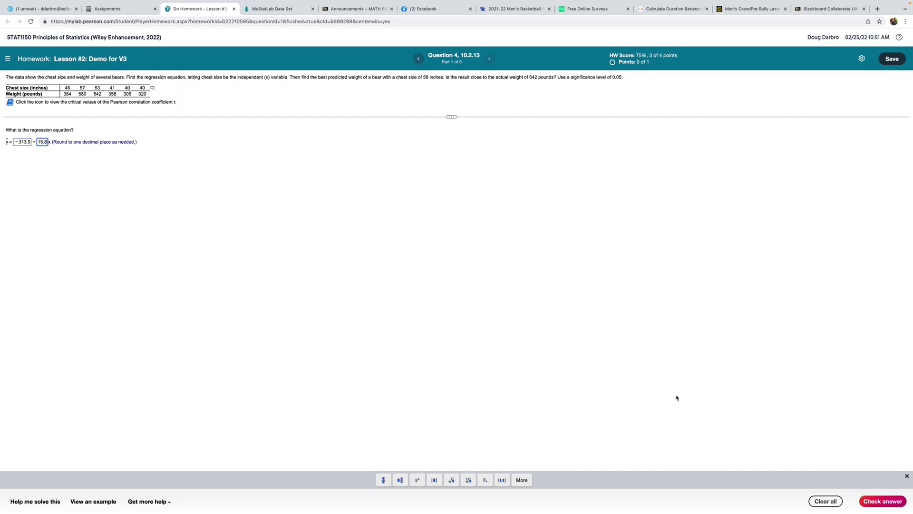
left_click(884, 501)
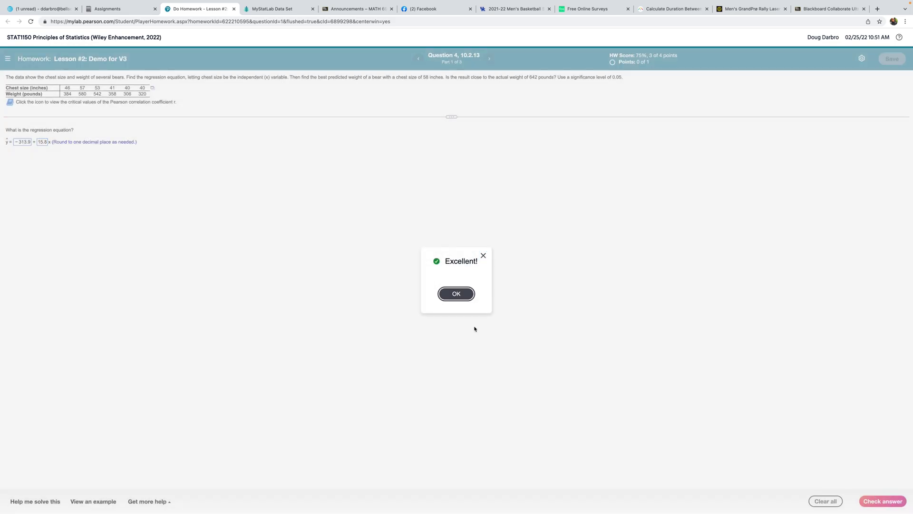
left_click(457, 294)
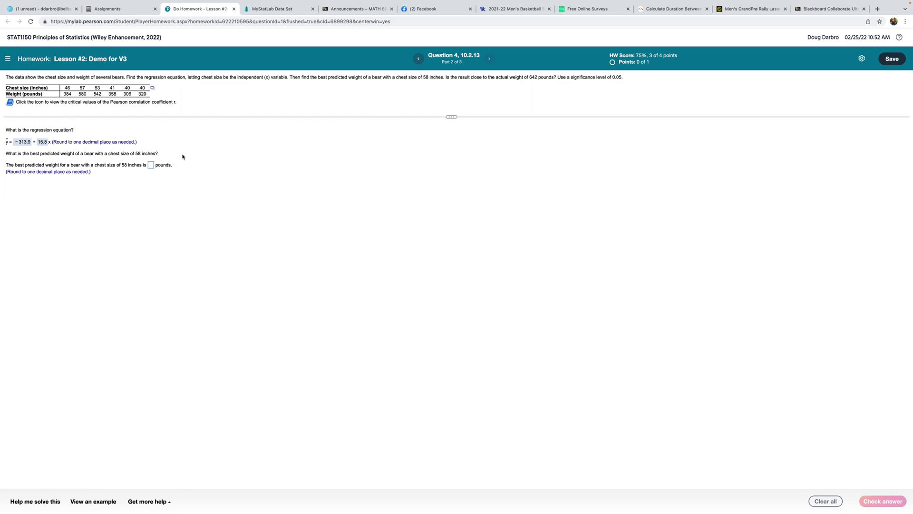
Enter 602.5 pounds as the predicted weight for a 58-inch chest and check it.
left_click(151, 165)
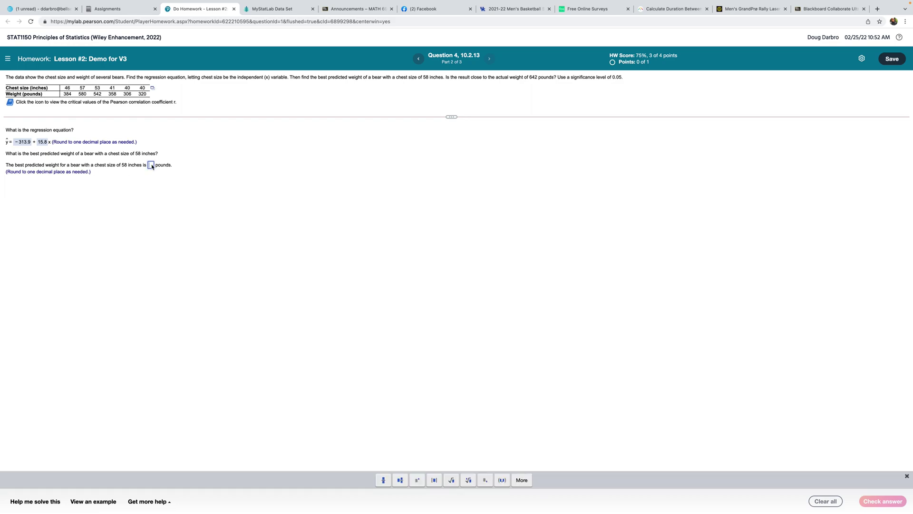
type("602.5")
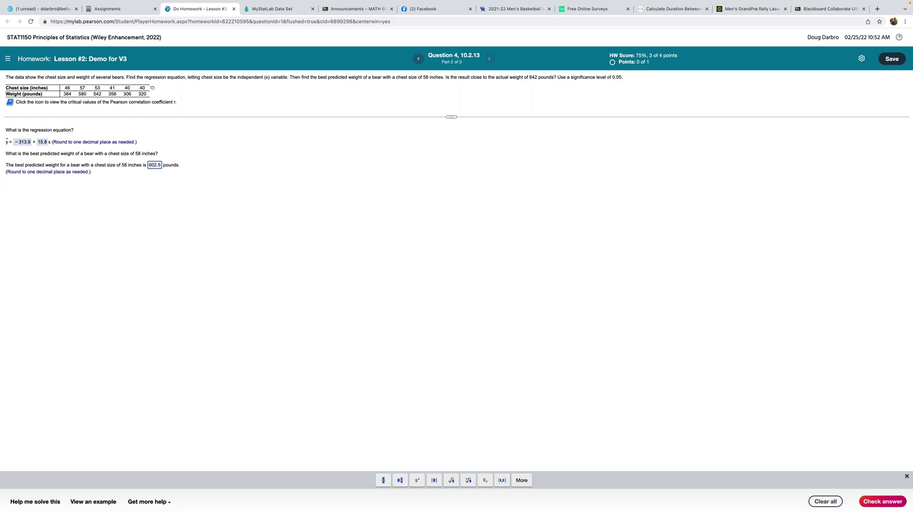
left_click(881, 504)
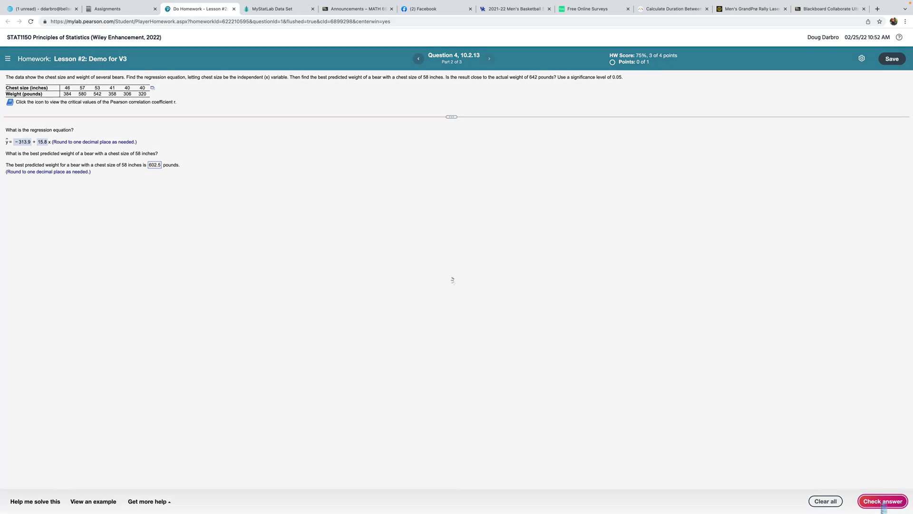
left_click(456, 293)
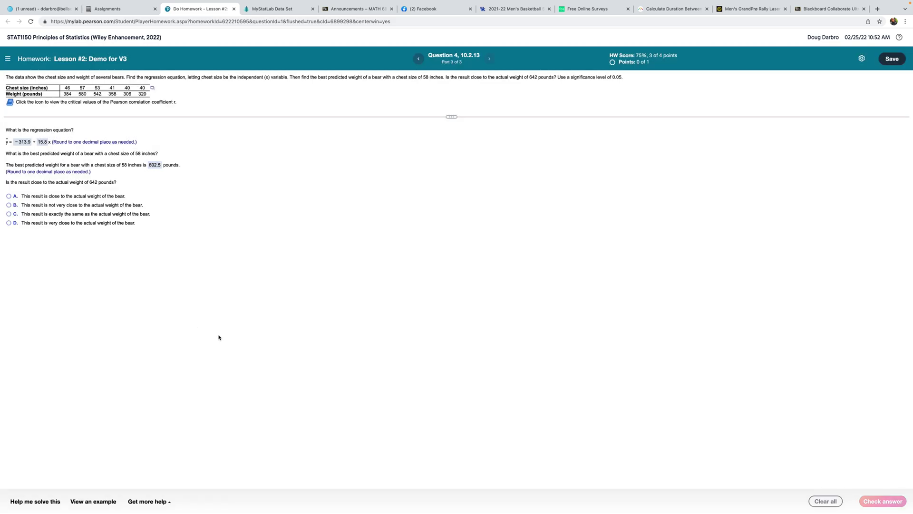
Show the TI-84 result −313.9 + 58×15.8 = 602.5, then return to the spaces overview.
key("ctrl+Up")
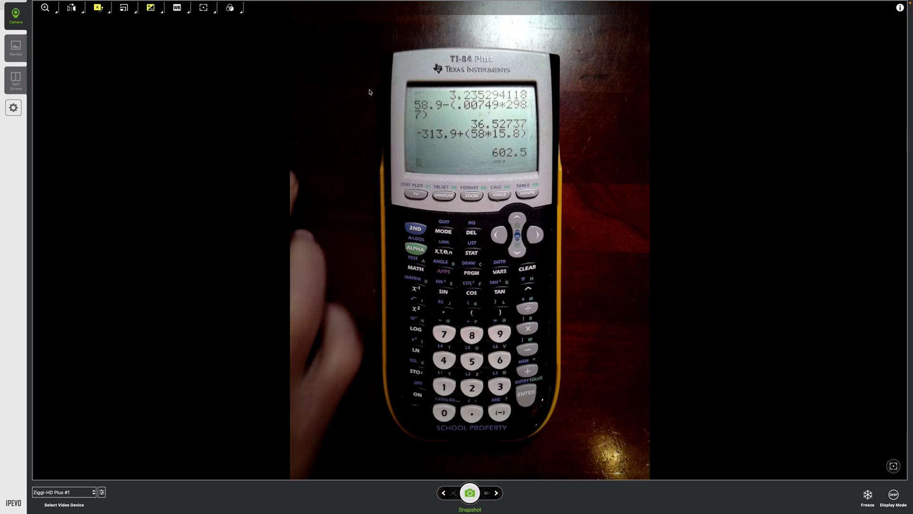
key("ctrl+Up")
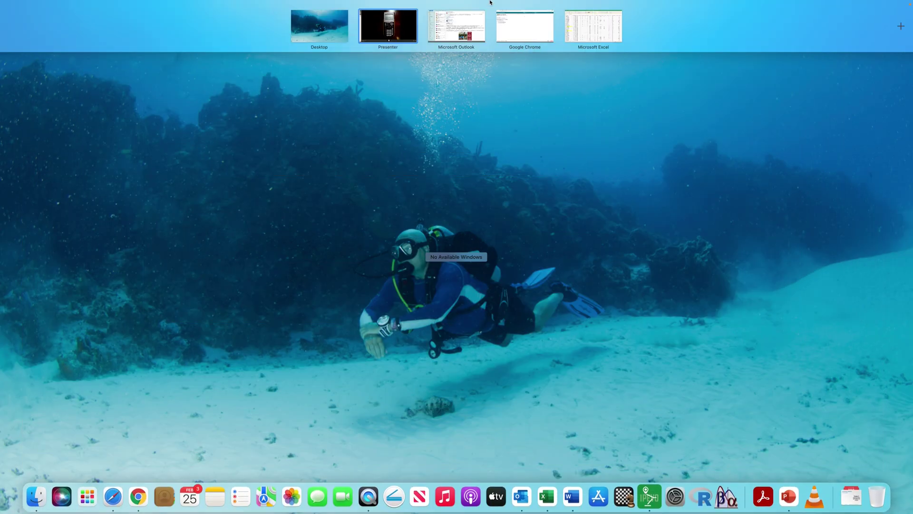
Return to the homework in Chrome and highlight the bear's actual weight of 642 pounds.
left_click(502, 29)
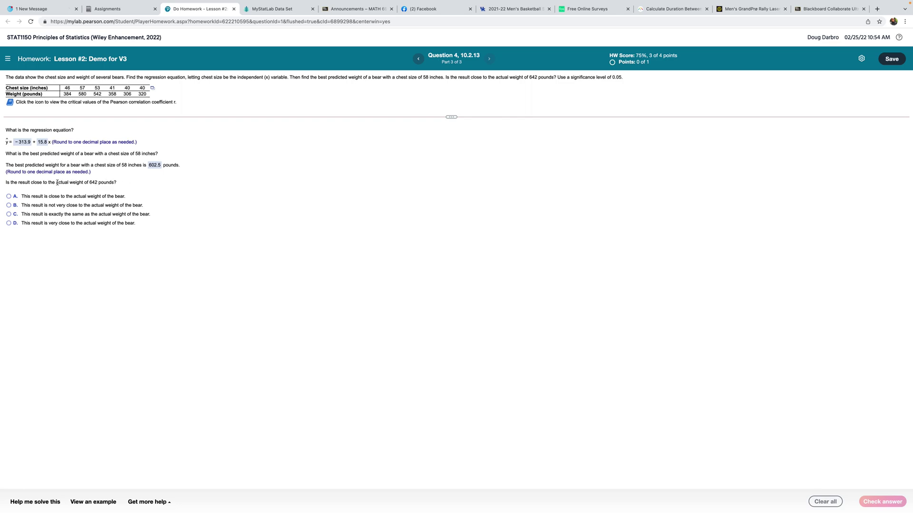
left_click_drag(56, 182, 117, 183)
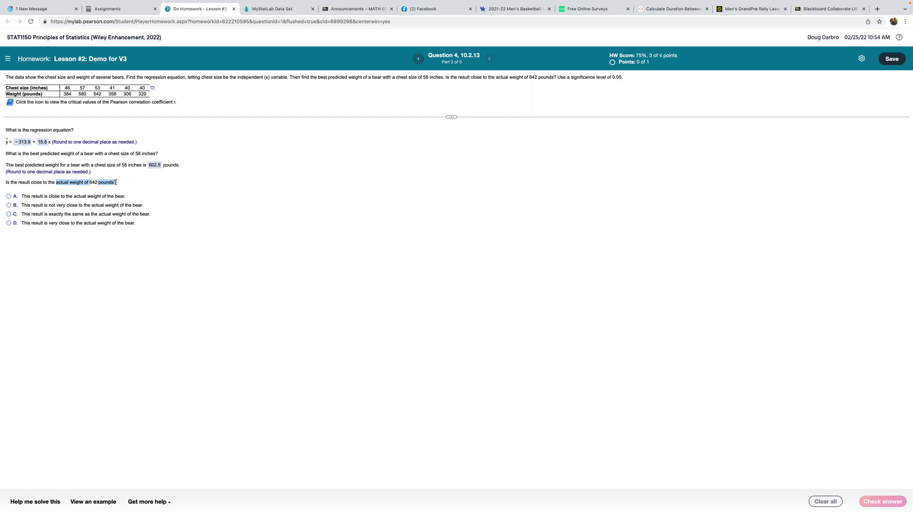
left_click(142, 185)
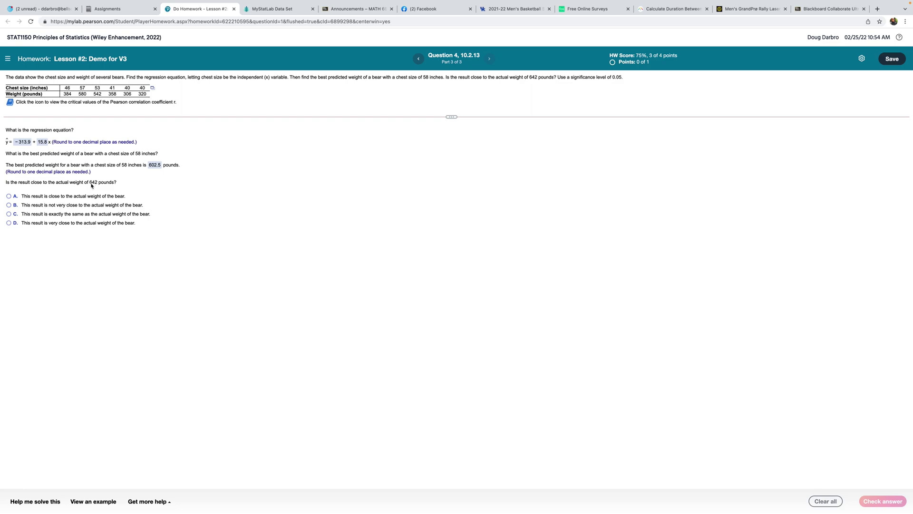
Answer B, that 602.5 is not very close to 642 pounds, and check it.
left_click(8, 205)
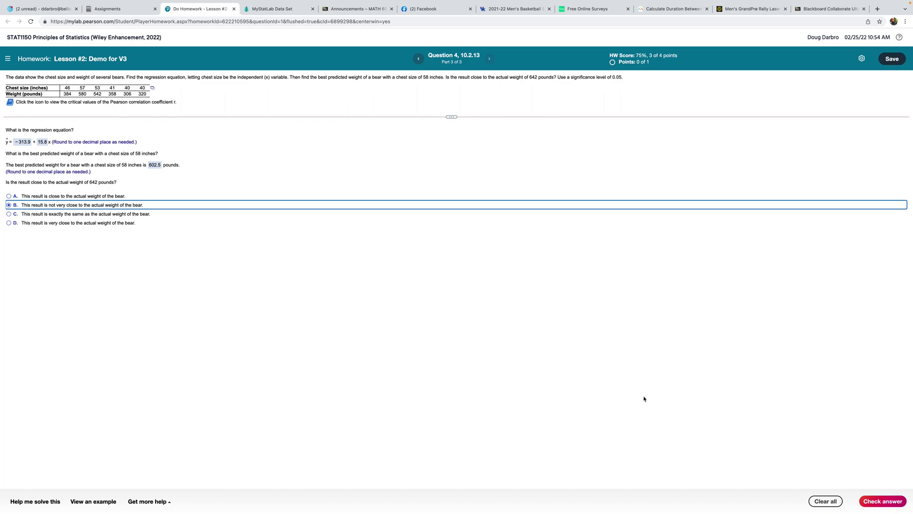
left_click(872, 497)
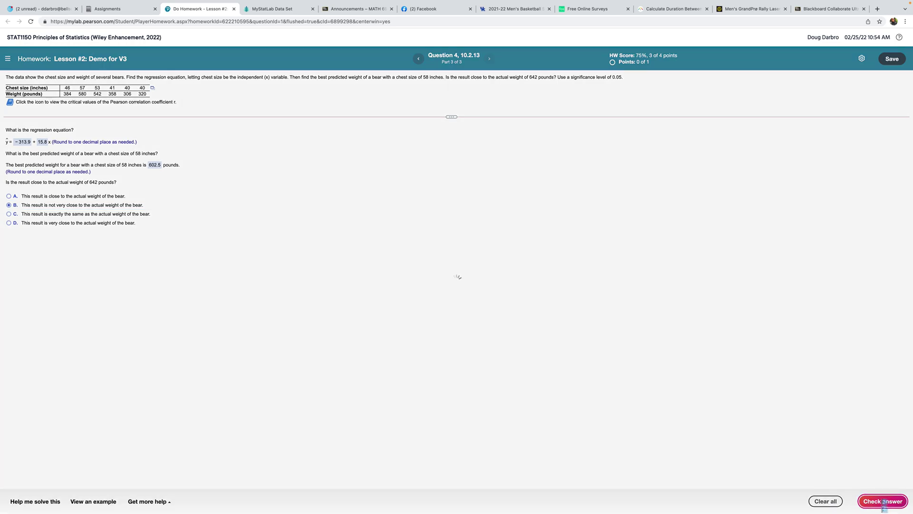
left_click(460, 298)
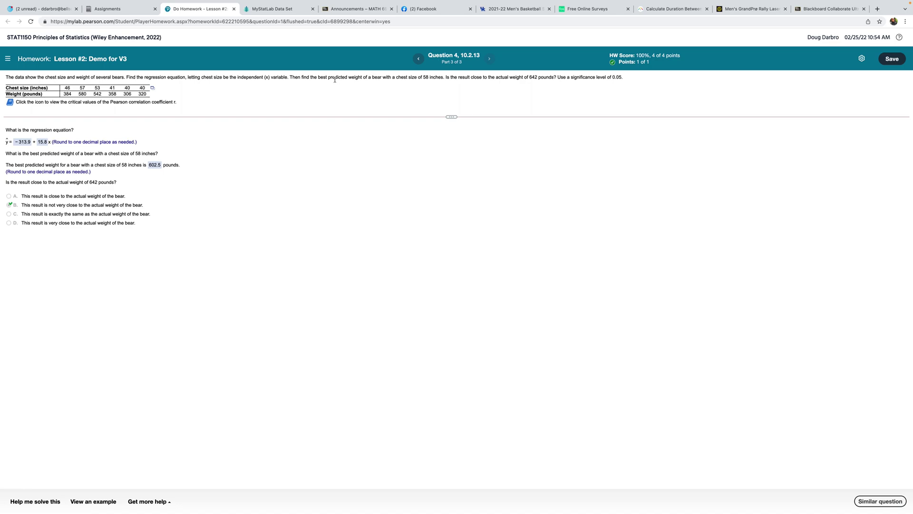
left_click_drag(290, 77, 476, 77)
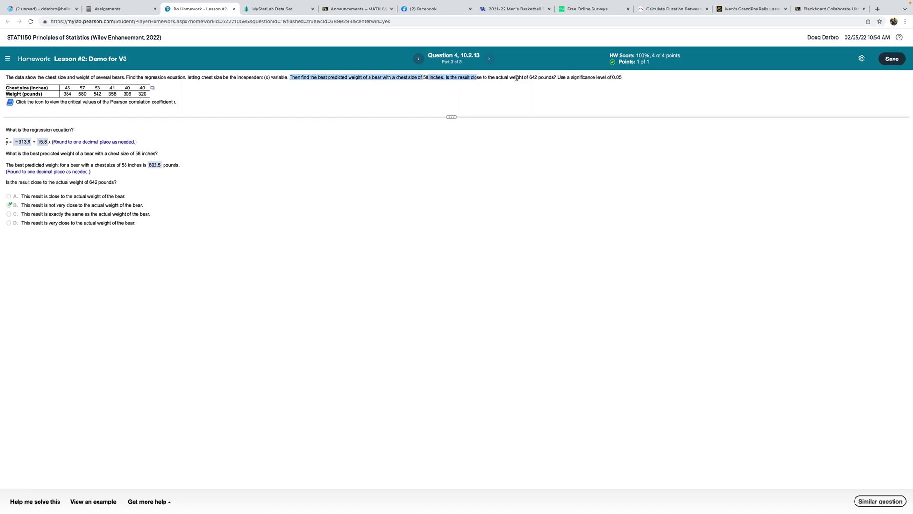
left_click(508, 77)
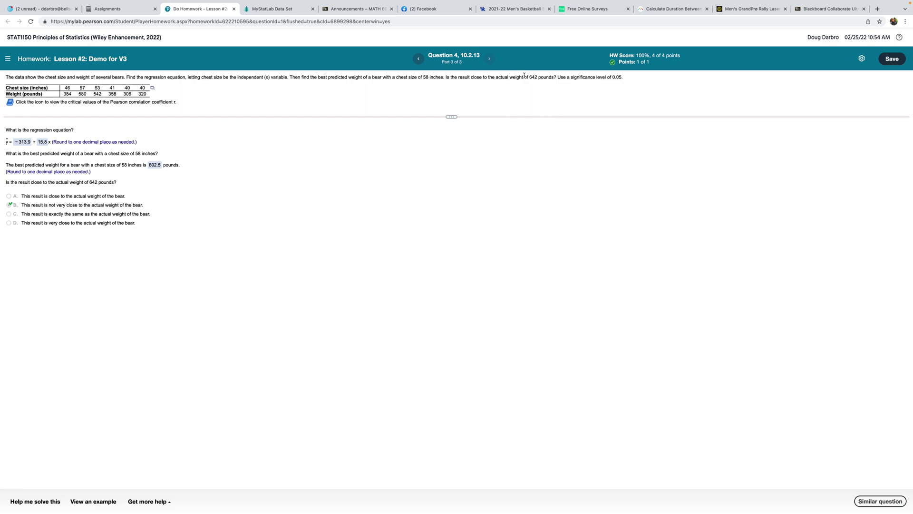
left_click_drag(557, 77, 624, 77)
left_click(615, 104)
left_click_drag(558, 77, 625, 78)
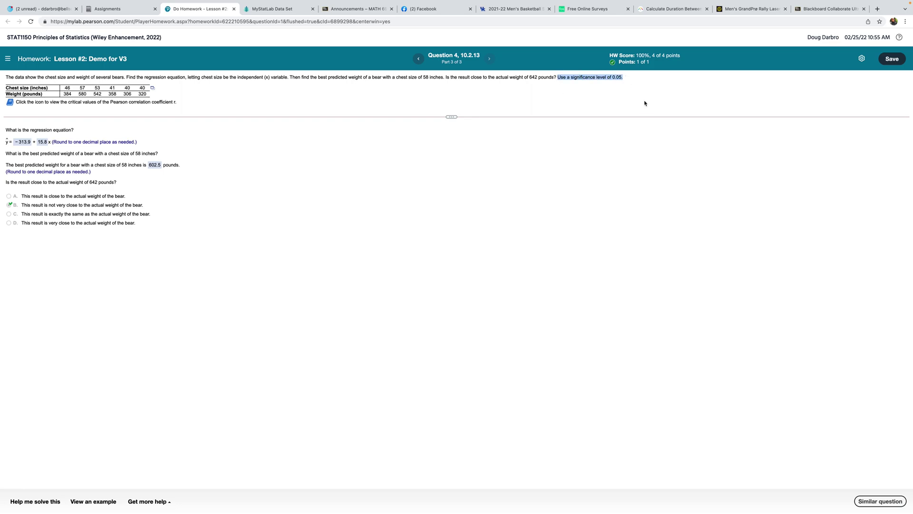